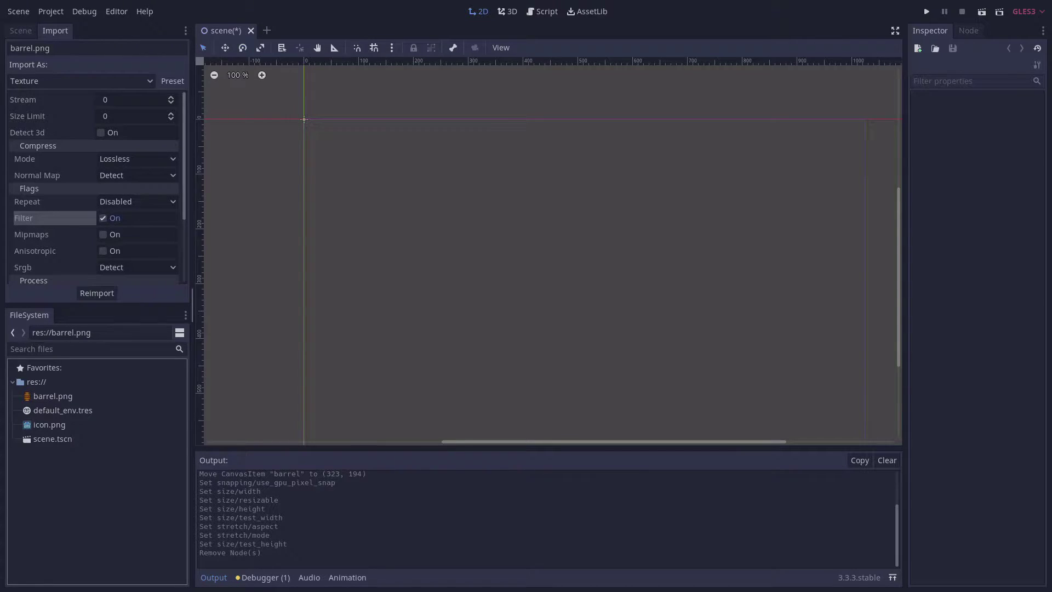
# Step: Add barrel.png to the 2D scene as a sprite and scale it up to about 9.38
pyautogui.moveTo(53, 395); pyautogui.dragTo(656, 382)
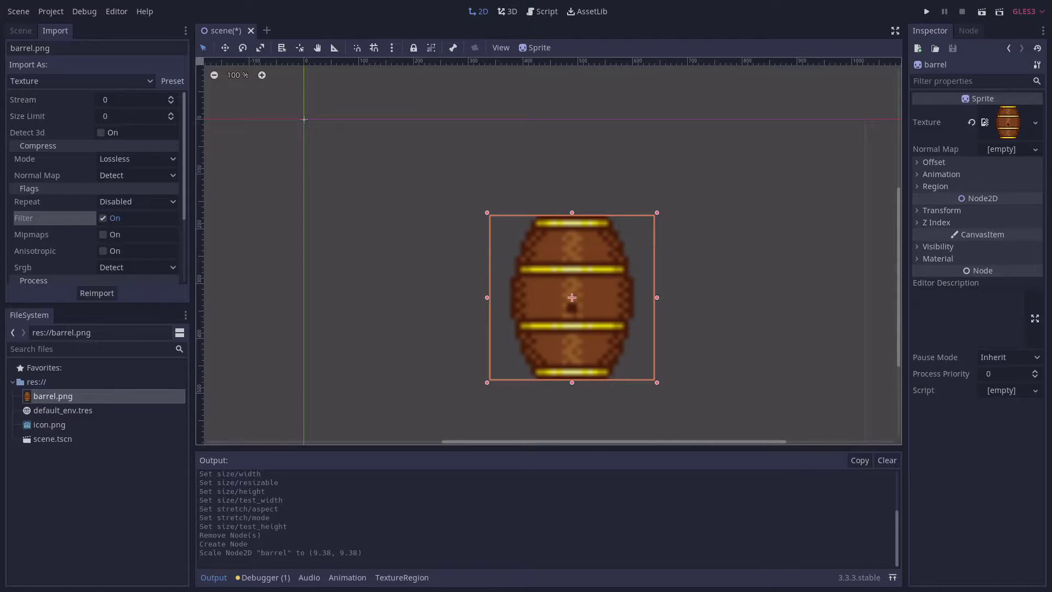
pyautogui.press('Escape')
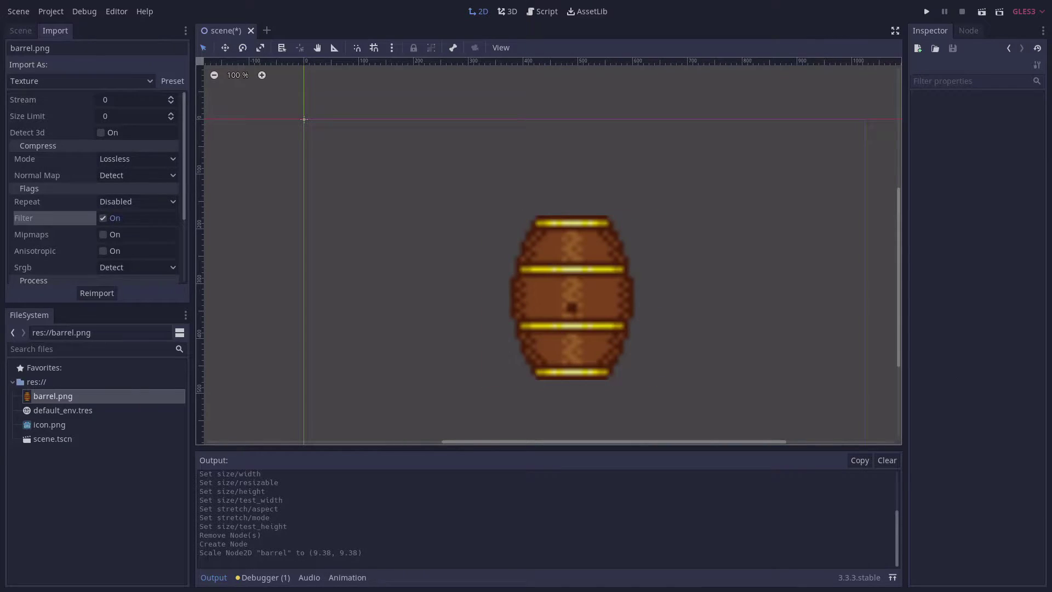
# Step: Reimport barrel.png with Filter turned off and make these import settings the default for Texture
pyautogui.click(53, 396)
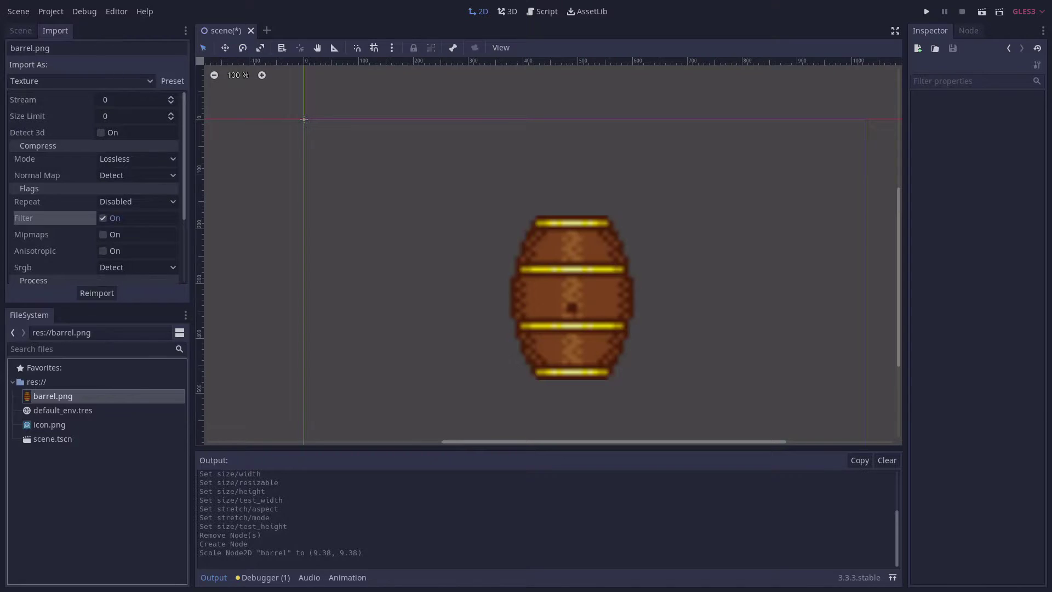
pyautogui.click(103, 218)
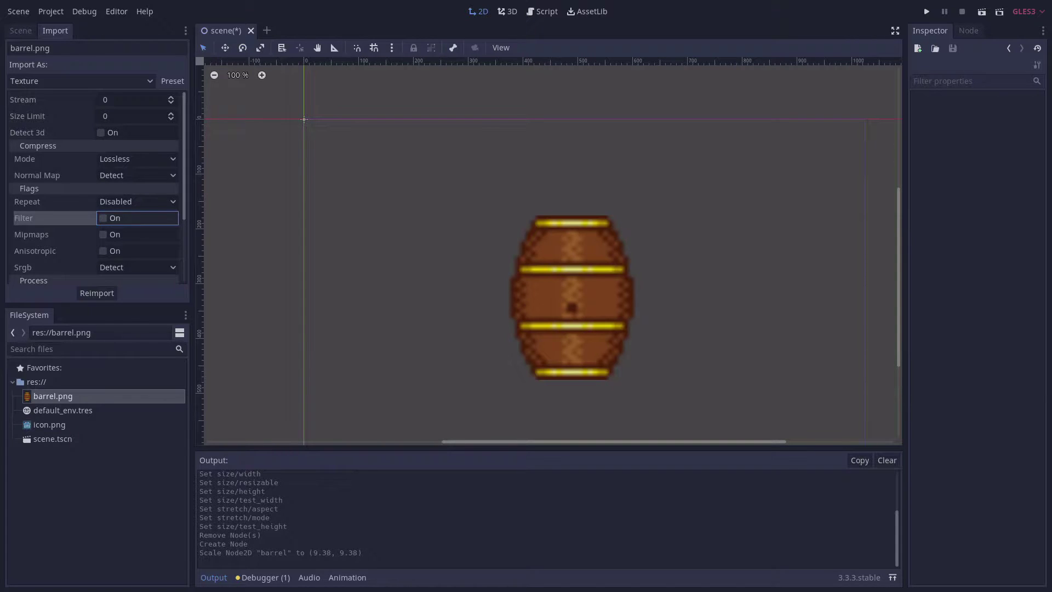
pyautogui.click(97, 293)
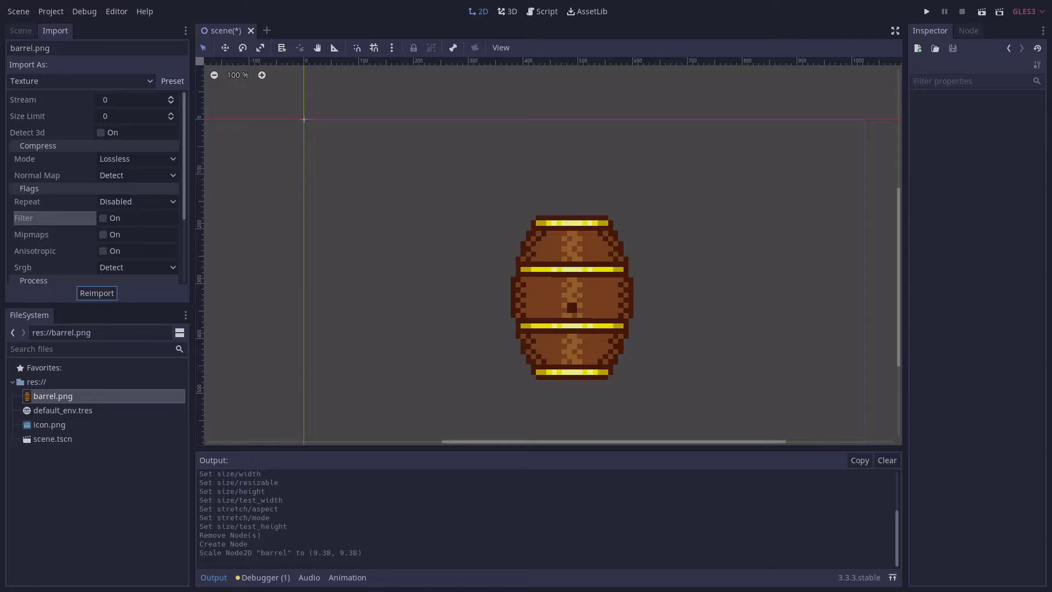
pyautogui.click(173, 80)
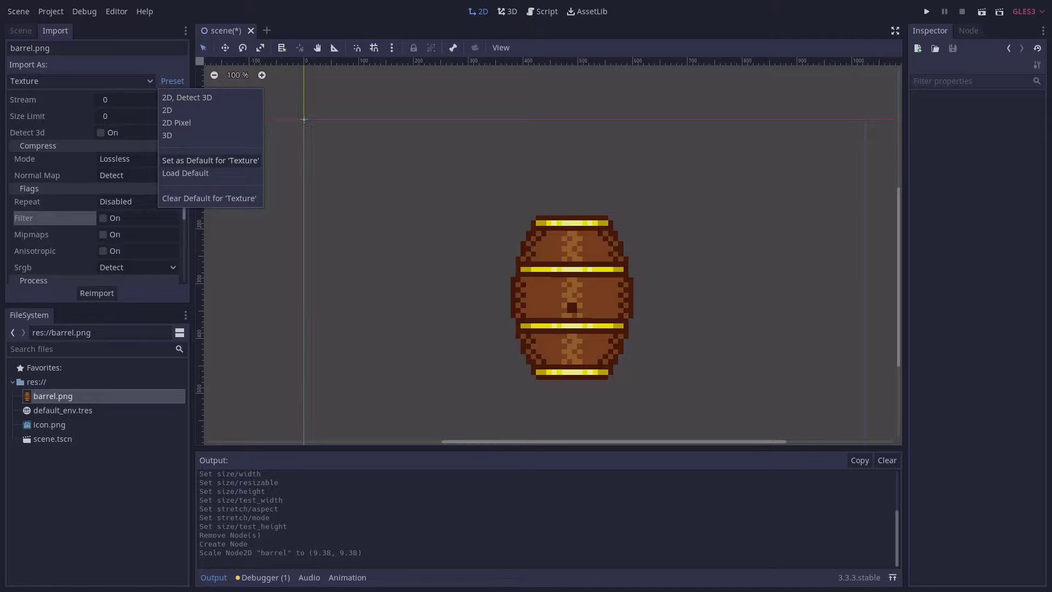
pyautogui.click(216, 160)
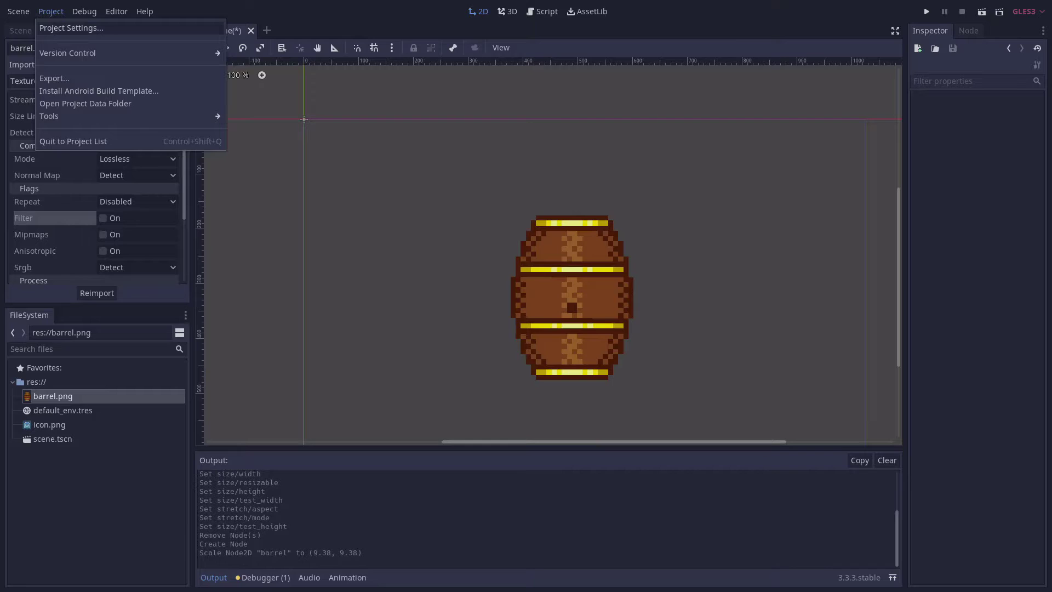
# Step: Set the project's display window size to 640 wide and 360 high
pyautogui.click(71, 28)
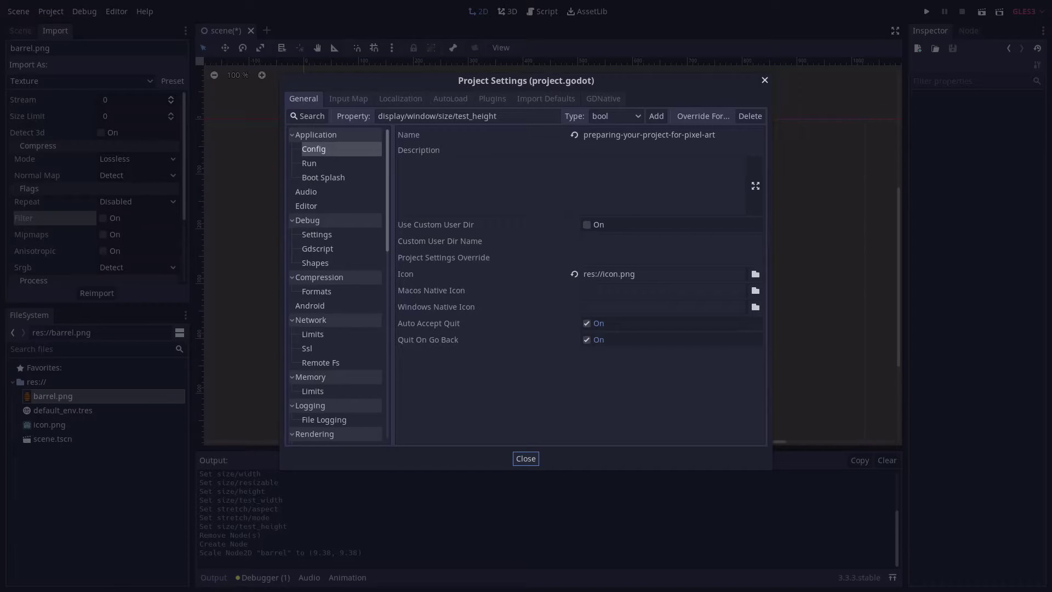
pyautogui.scroll(-6, 337, 284)
pyautogui.scroll(-4, 337, 285)
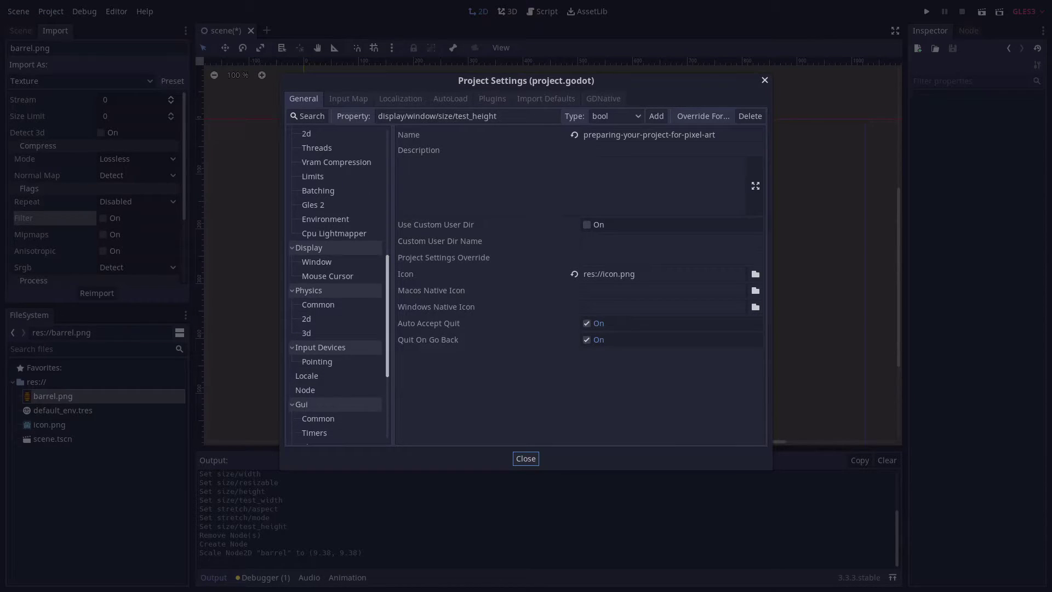
pyautogui.click(318, 261)
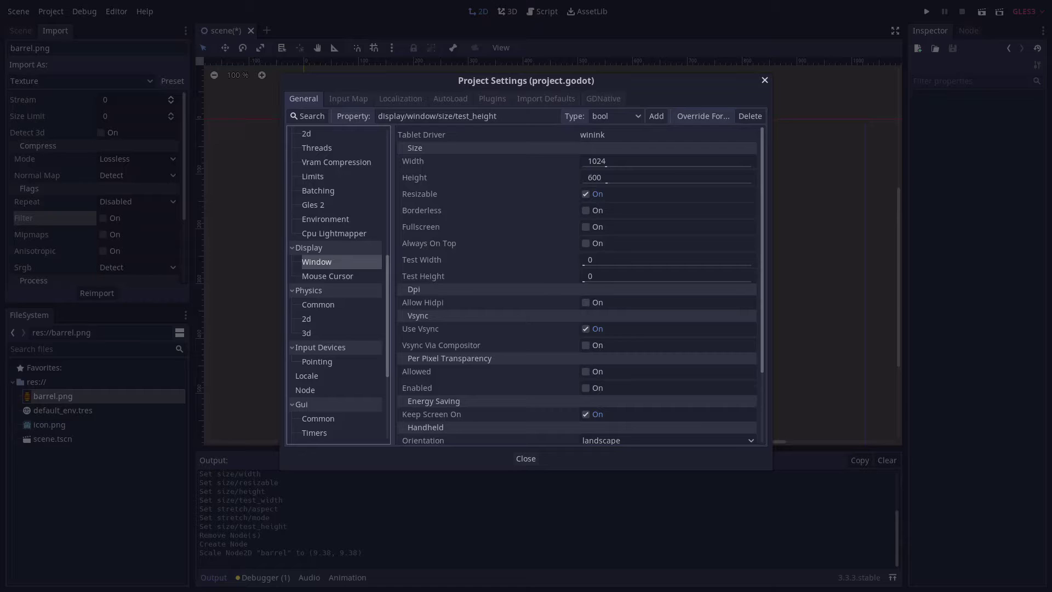
pyautogui.click(615, 161)
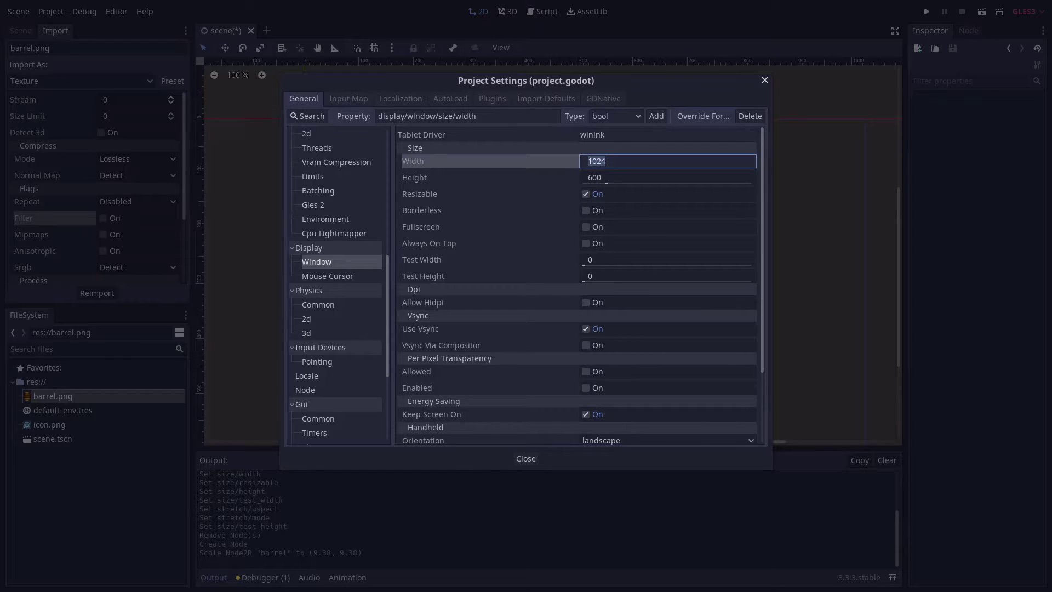
pyautogui.write('640')
pyautogui.press('Tab')
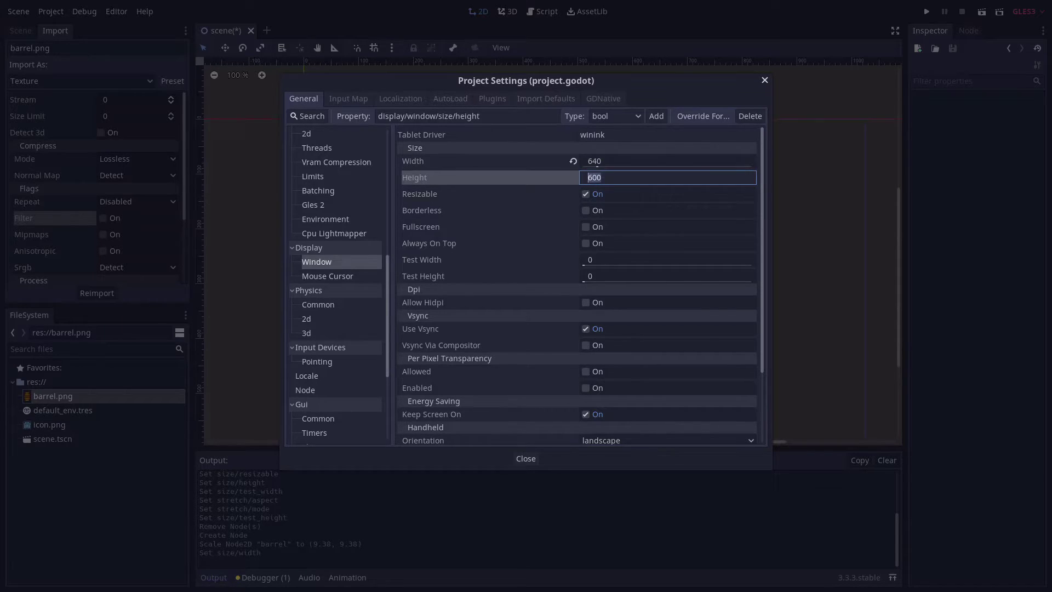
pyautogui.write('360')
pyautogui.press('Return')
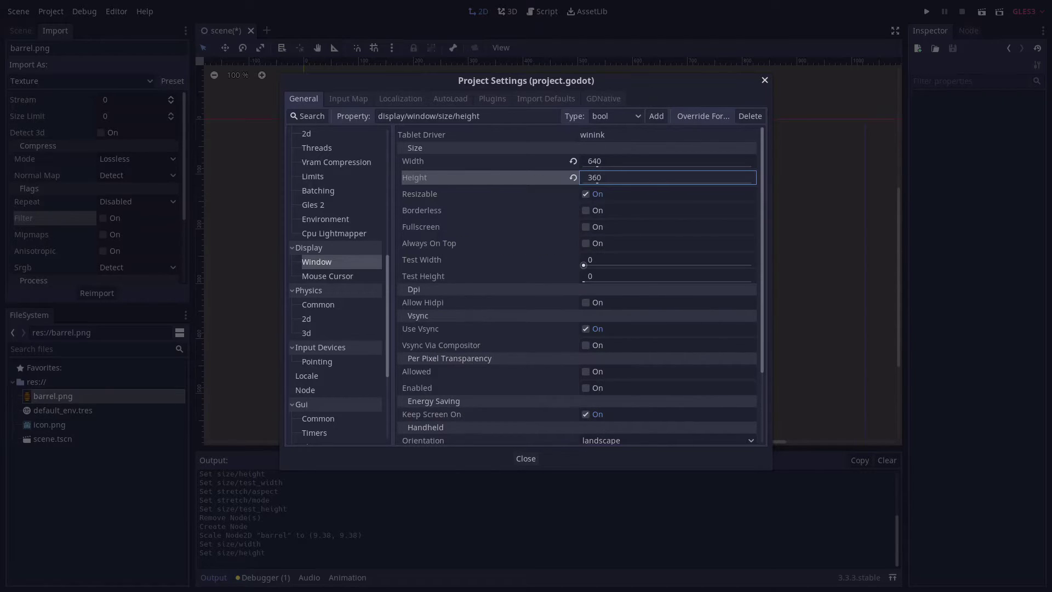
# Step: Set the window's test width to 1280 and test height to 720, and make the window non-resizable
pyautogui.click(590, 259)
pyautogui.write('1280')
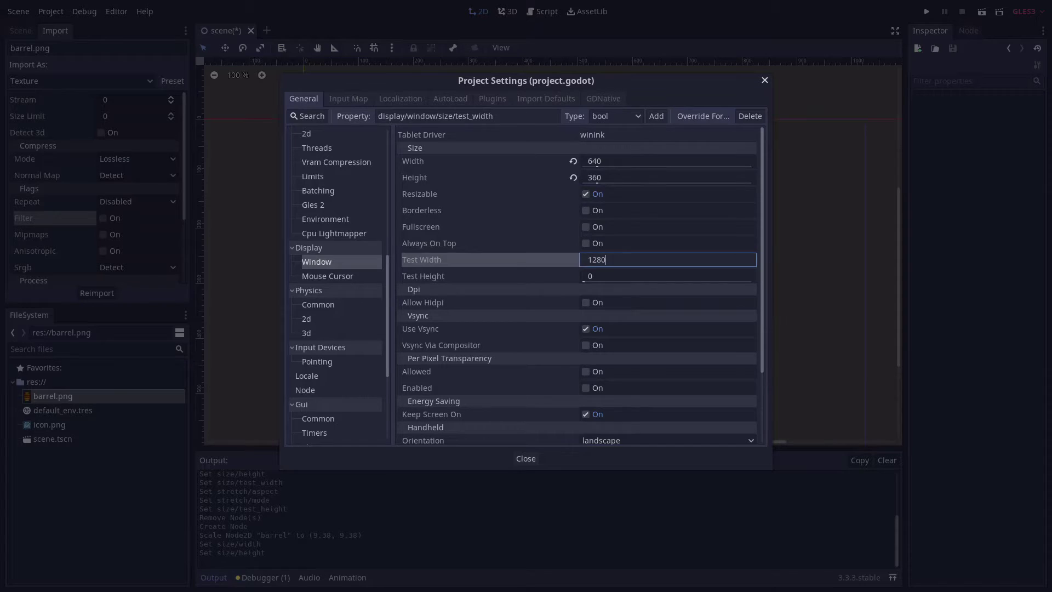
pyautogui.press('Tab')
pyautogui.write('720')
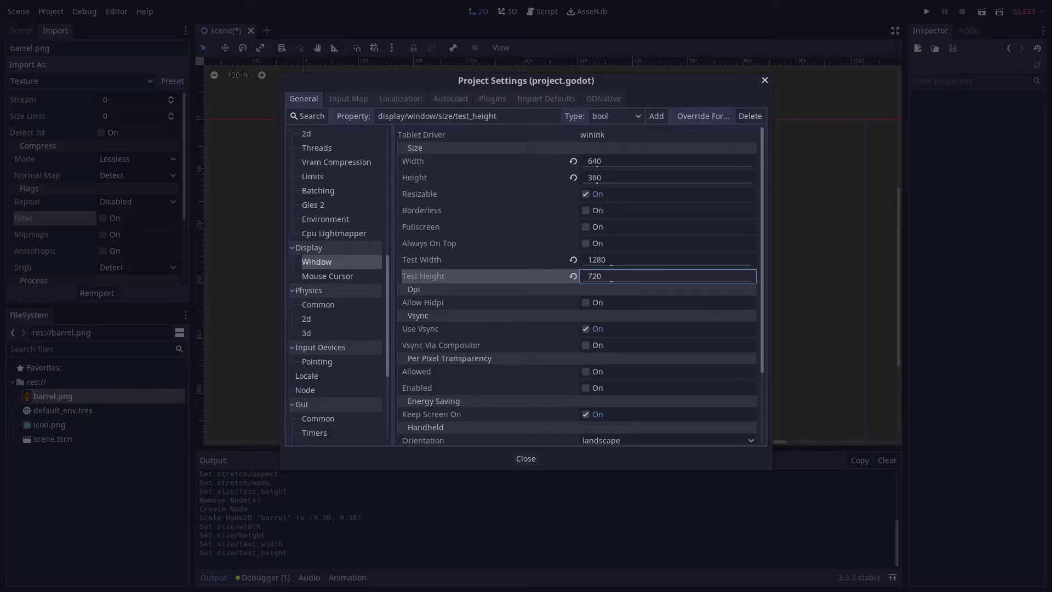
pyautogui.click(586, 194)
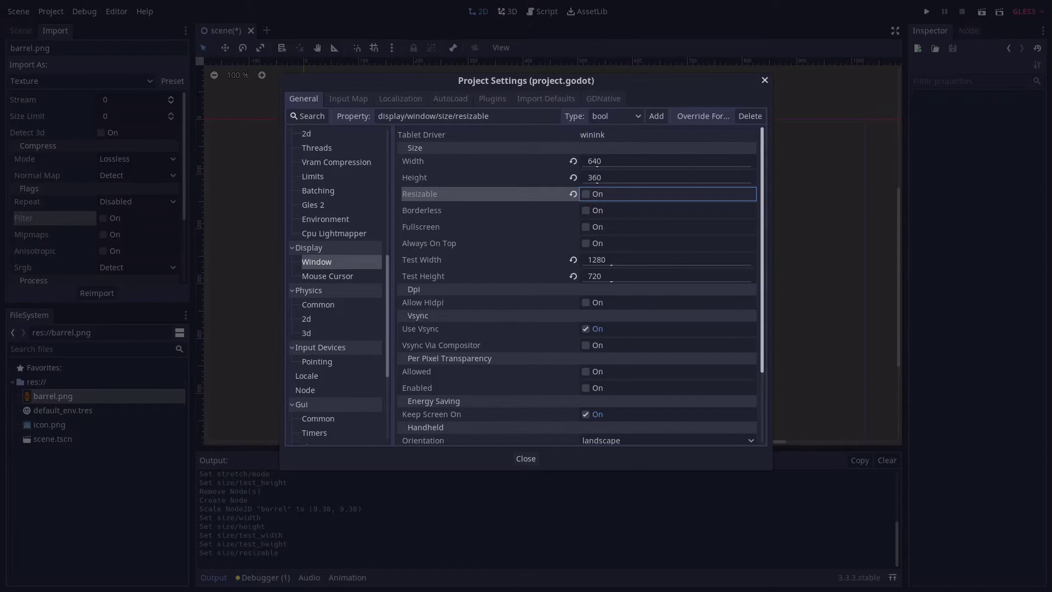
# Step: Set the window's stretch mode to viewport and test-run the project
pyautogui.scroll(-5, 578, 285)
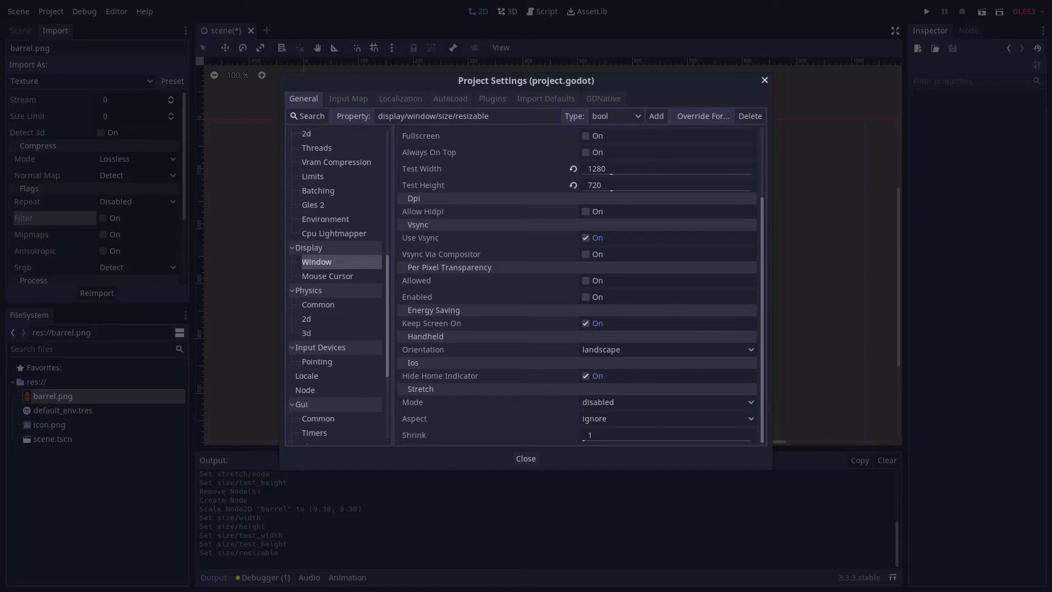
pyautogui.click(666, 402)
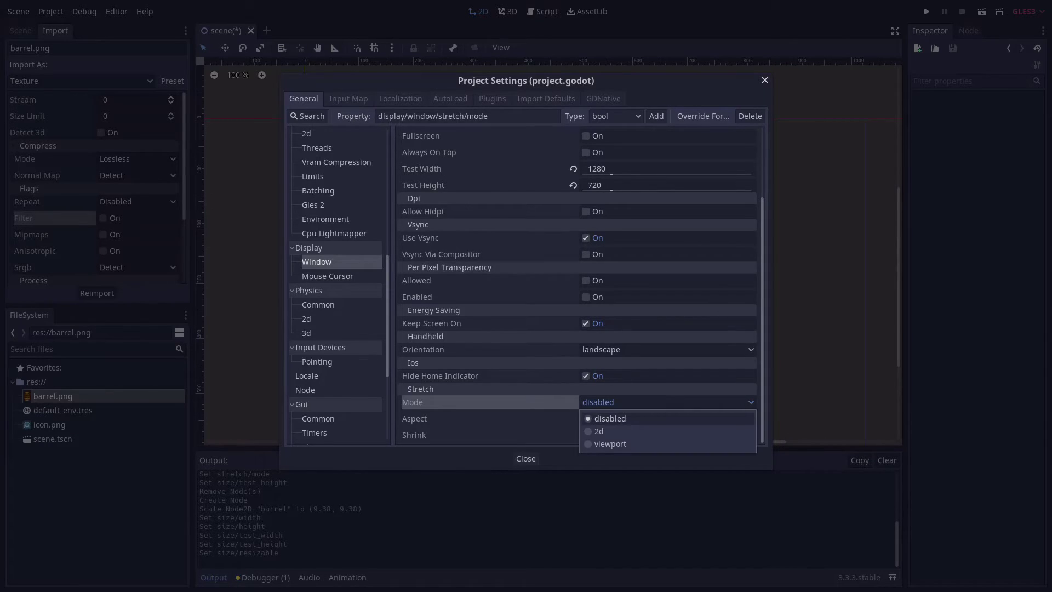
pyautogui.click(610, 443)
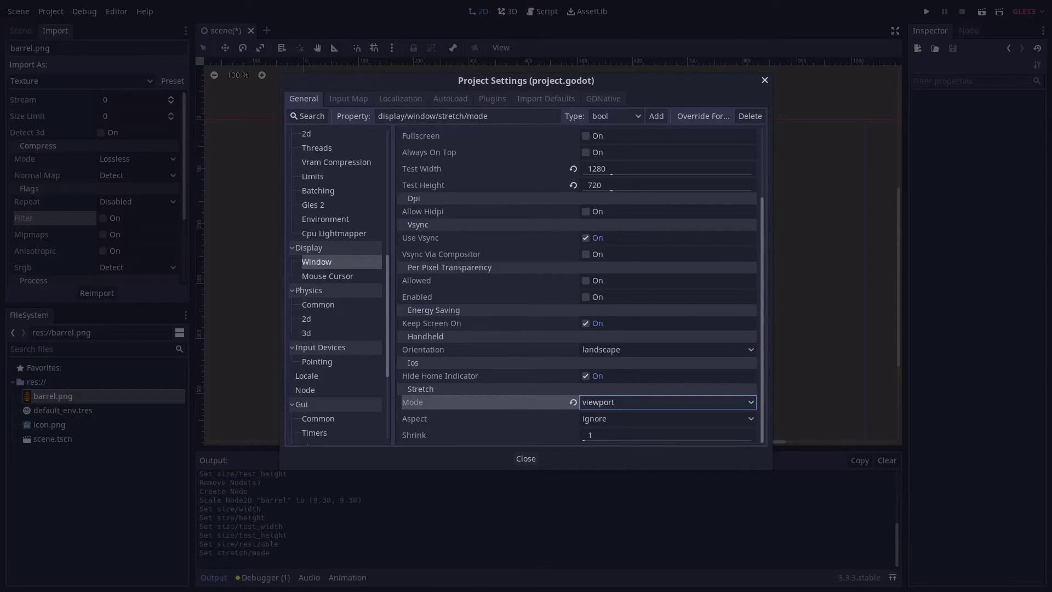
pyautogui.press('F5')
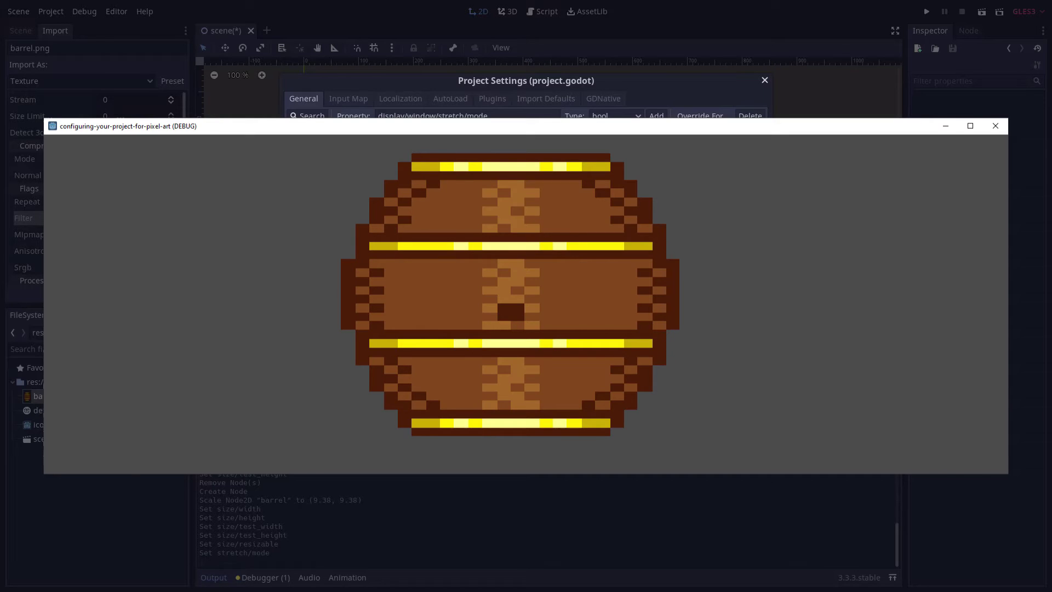
pyautogui.hotkey('alt', 'F4')
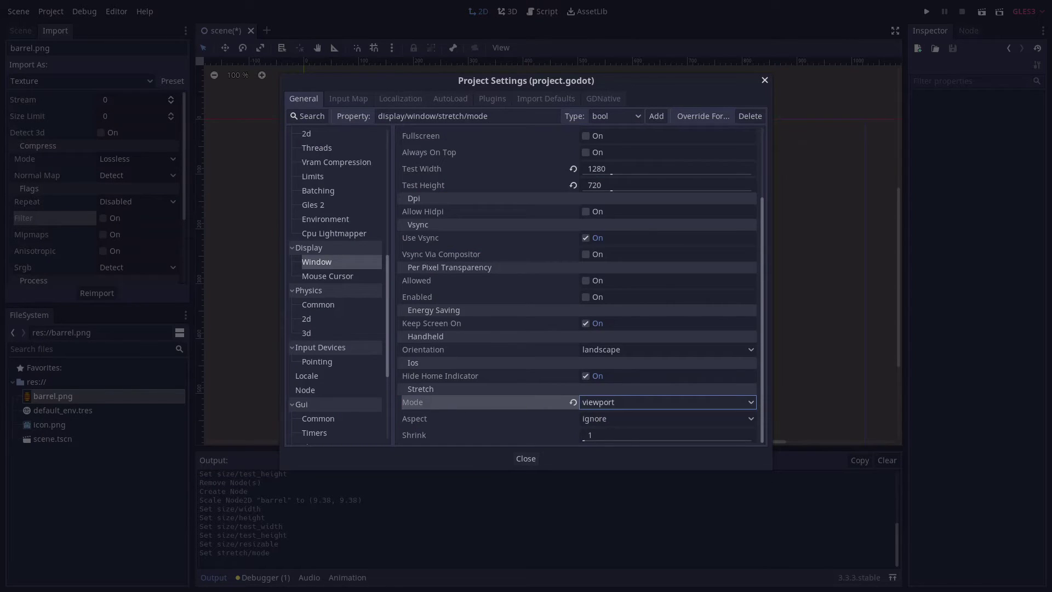
# Step: Set the window's stretch aspect to keep and enable Use Gpu Pixel Snap in the 2D rendering settings
pyautogui.click(657, 419)
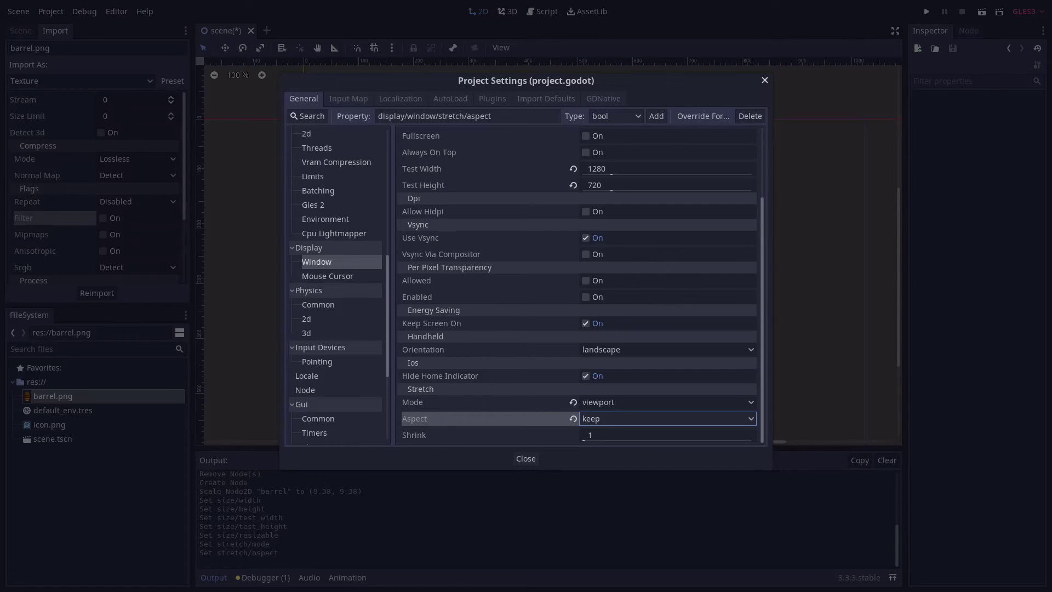
pyautogui.scroll(5, 336, 285)
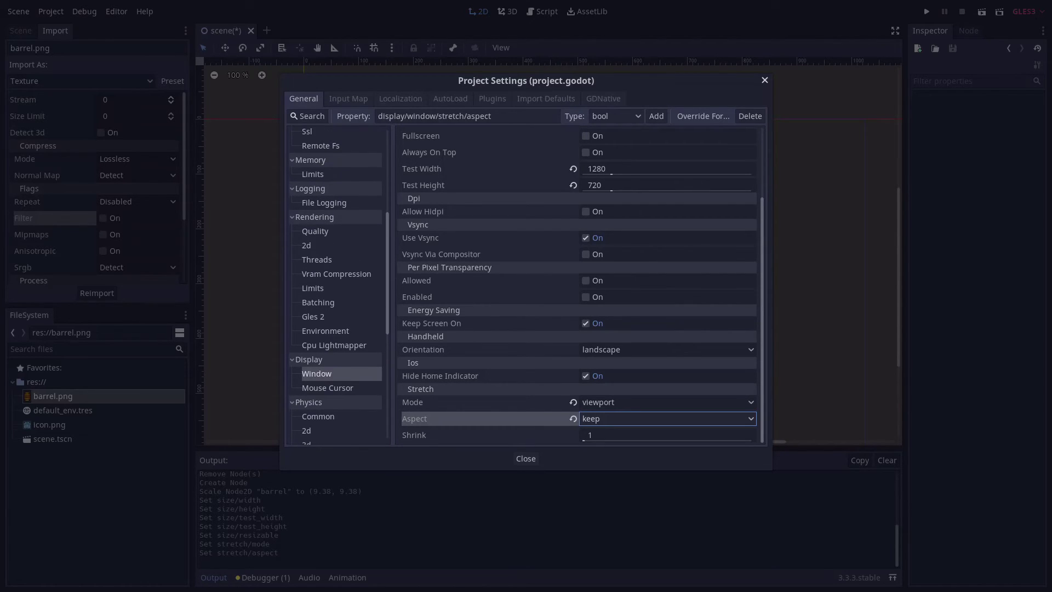
pyautogui.click(315, 246)
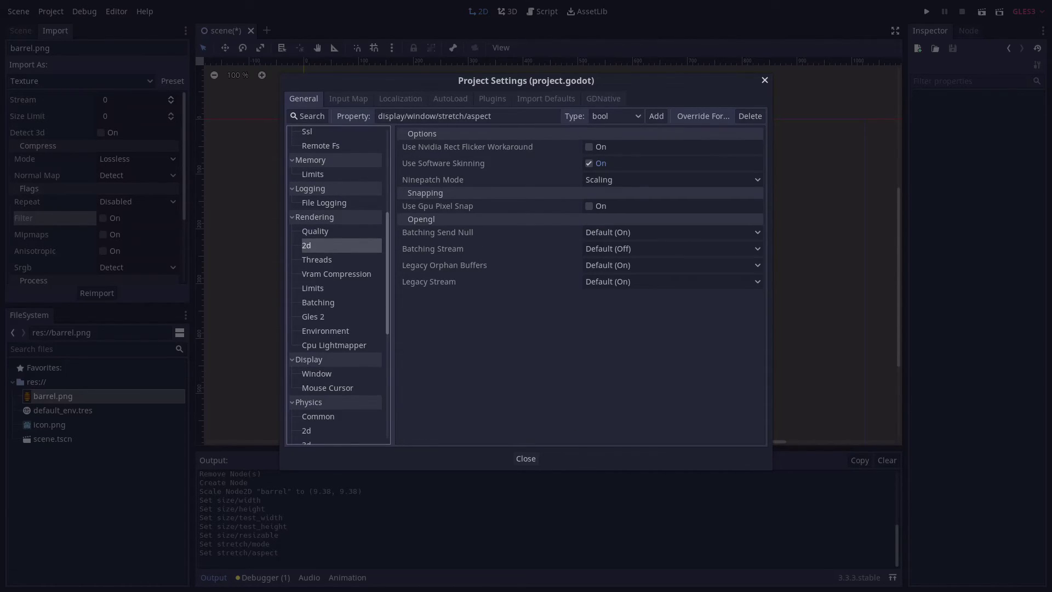
pyautogui.moveTo(464, 208)
pyautogui.click(589, 205)
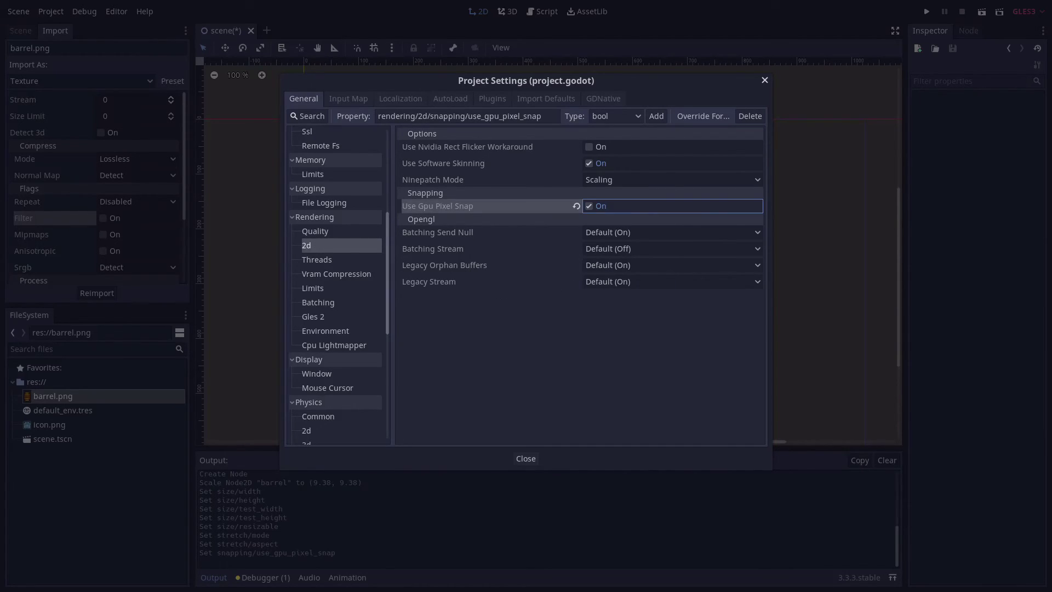
pyautogui.click(525, 458)
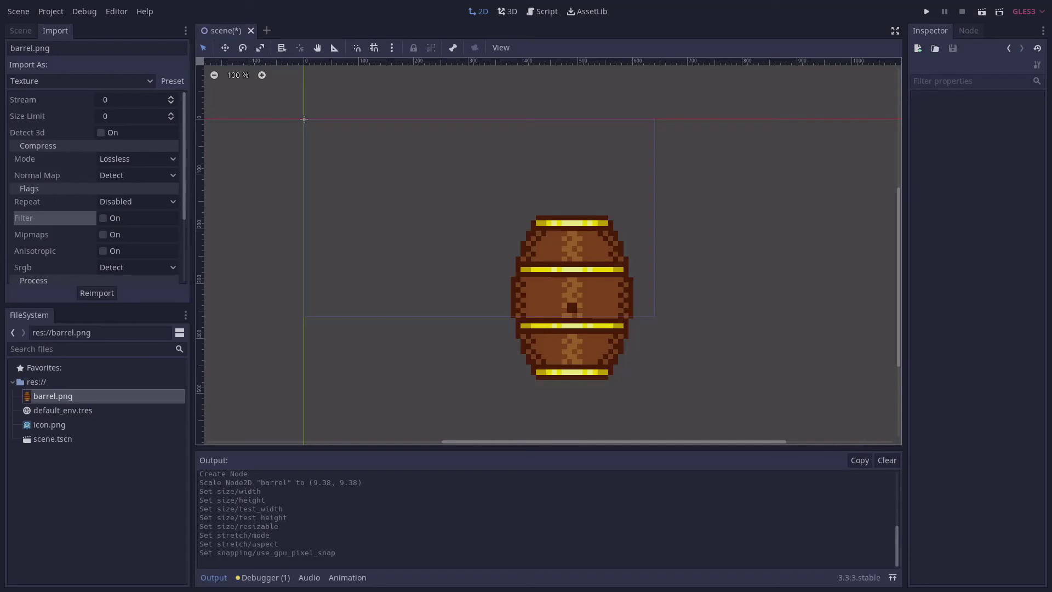